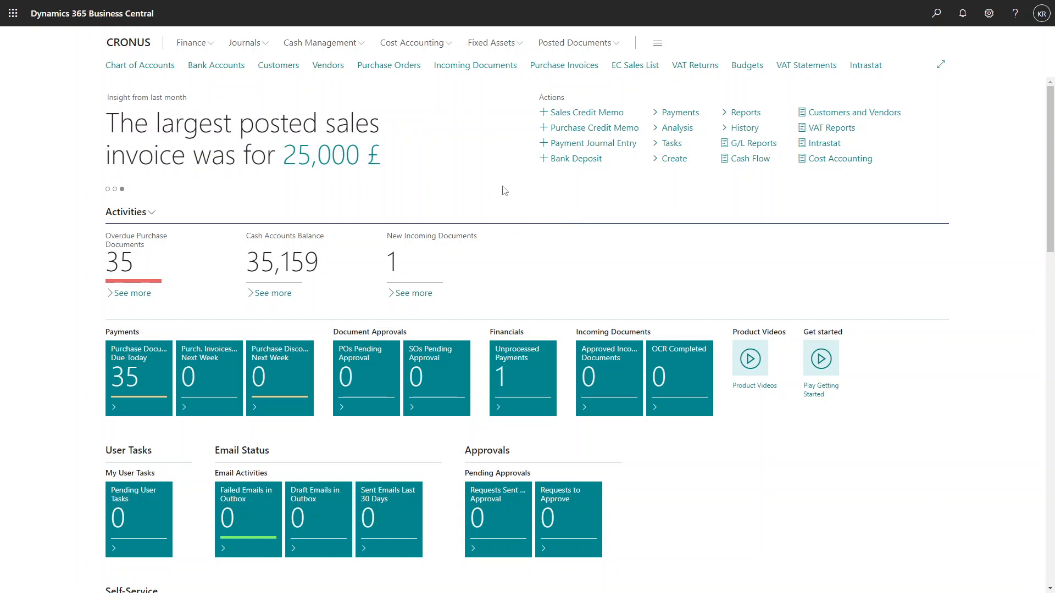
Search for the Blanket Purchase Orders list and open the Fabrikam, Inc. blanket order.
{"action": "key", "text": "alt+q"}
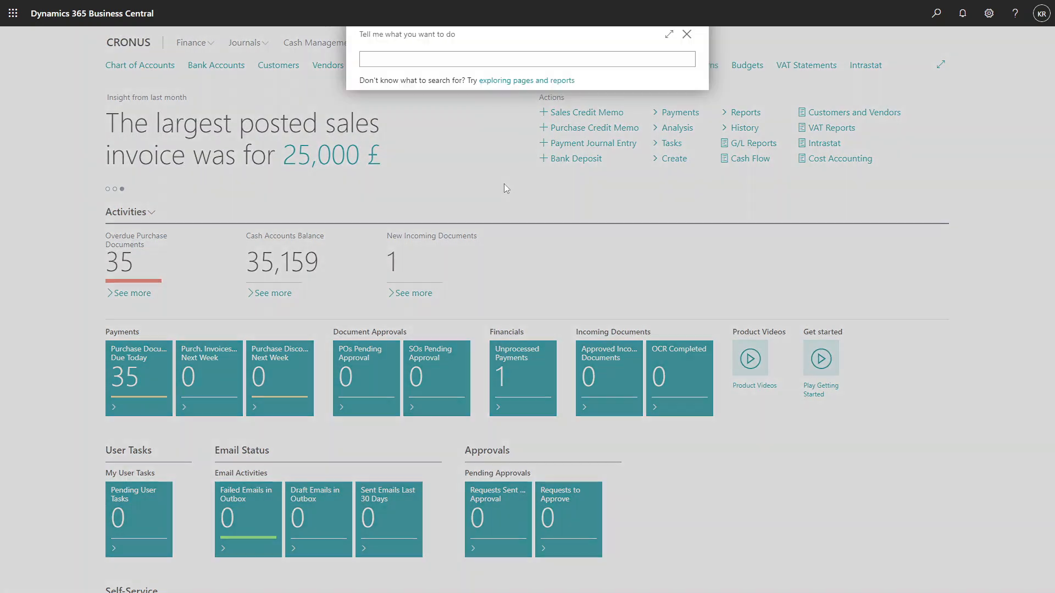
{"action": "left_click", "coordinate": [497, 71]}
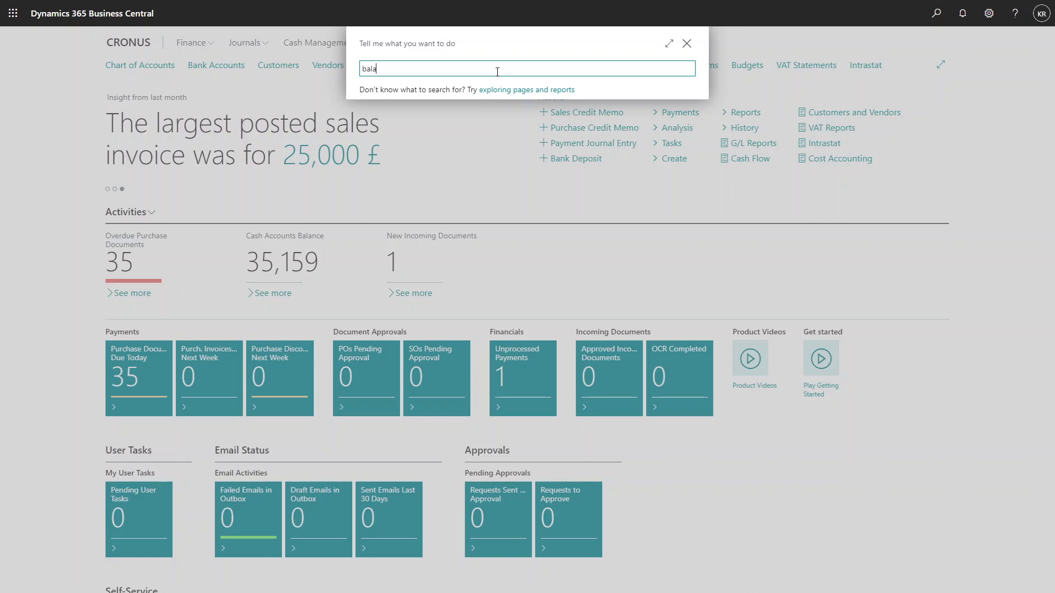
{"action": "type", "text": "ba"}
{"action": "key", "text": "BackSpace"}
{"action": "type", "text": "lanket purch"}
{"action": "left_click", "coordinate": [427, 112]}
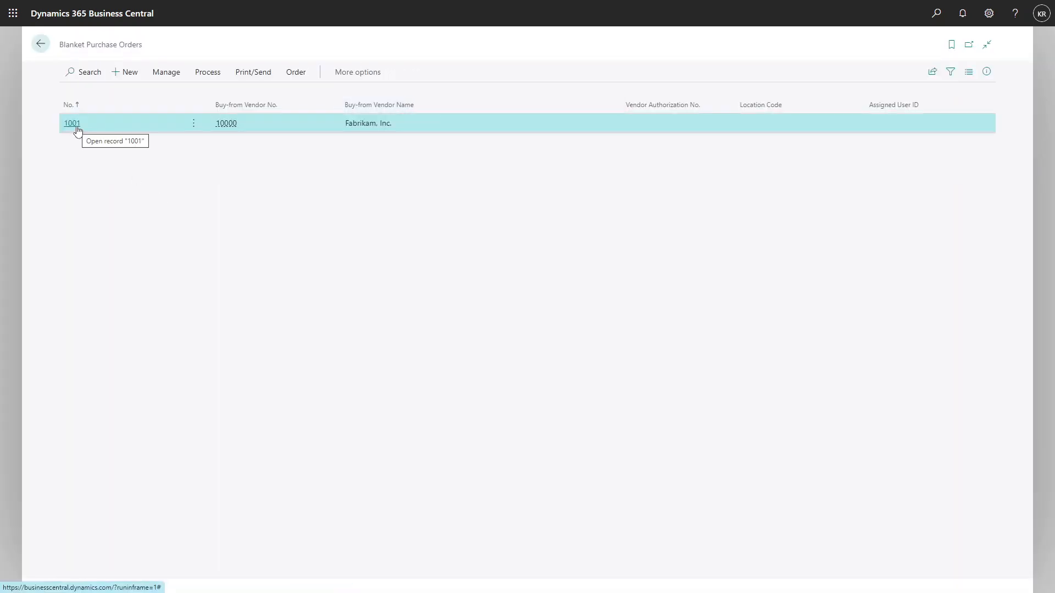
{"action": "left_click", "coordinate": [75, 125]}
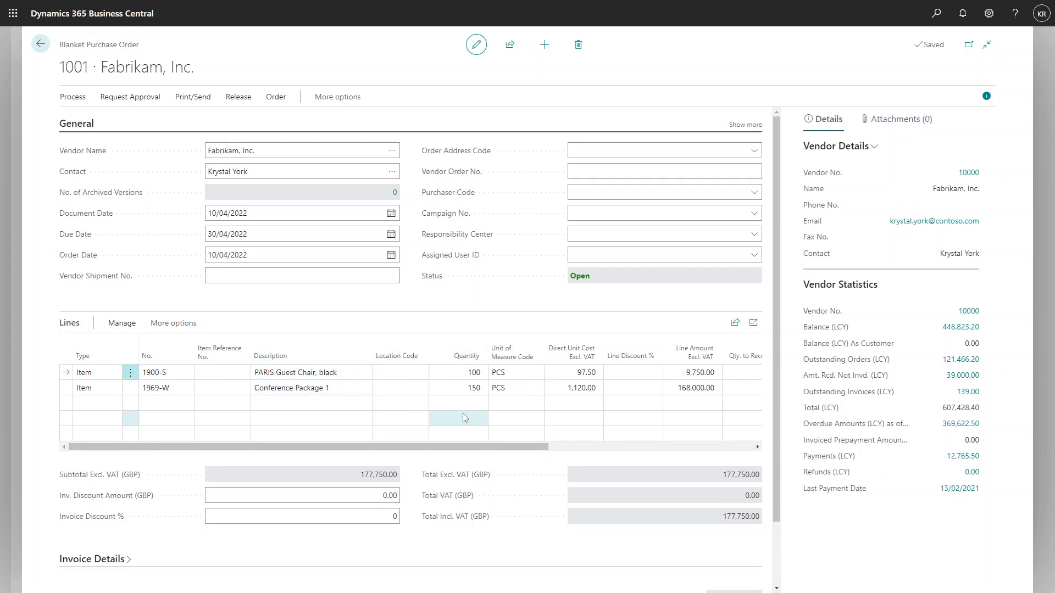
Set the quantity to receive to 50 for the PARIS Guest Chair line and 80 for the Conference Package 1 line.
{"action": "left_click_drag", "start_coordinate": [511, 449], "coordinate": [658, 455]}
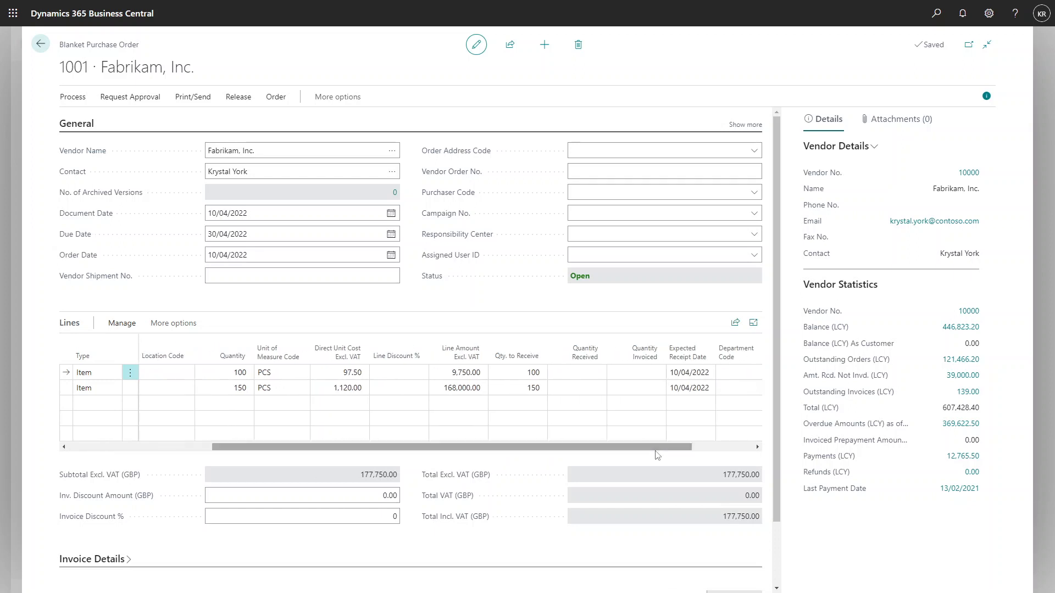
{"action": "left_click", "coordinate": [513, 376]}
{"action": "type", "text": "50"}
{"action": "left_click", "coordinate": [511, 386]}
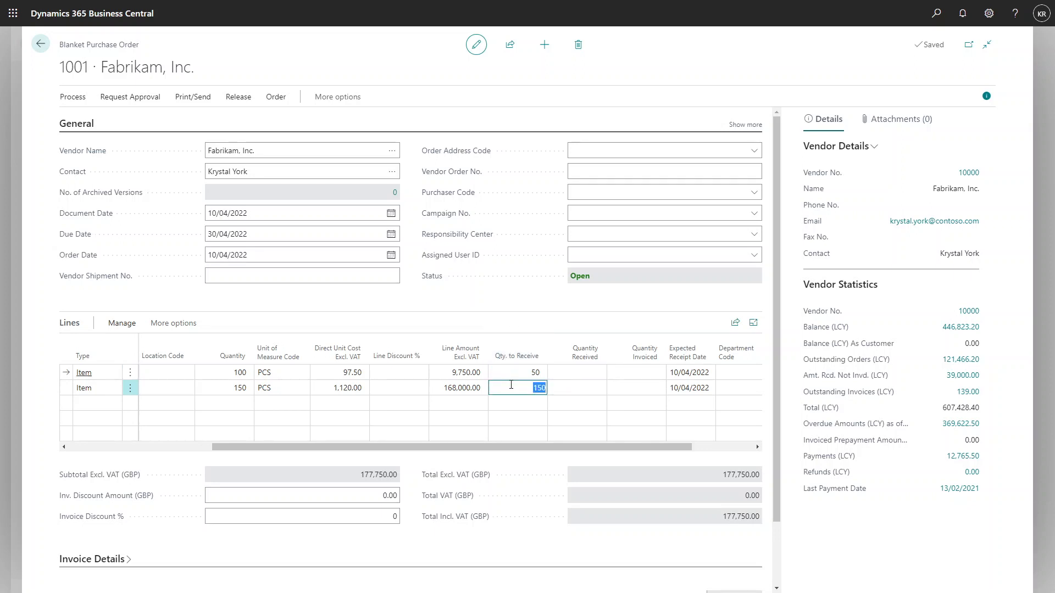
{"action": "type", "text": "80"}
{"action": "left_click", "coordinate": [541, 321]}
Expand the blanket order's invoice details and review its payment terms and related fields.
{"action": "left_click", "coordinate": [224, 255]}
{"action": "scroll", "coordinate": [250, 239], "scroll_direction": "down", "scroll_amount": 2}
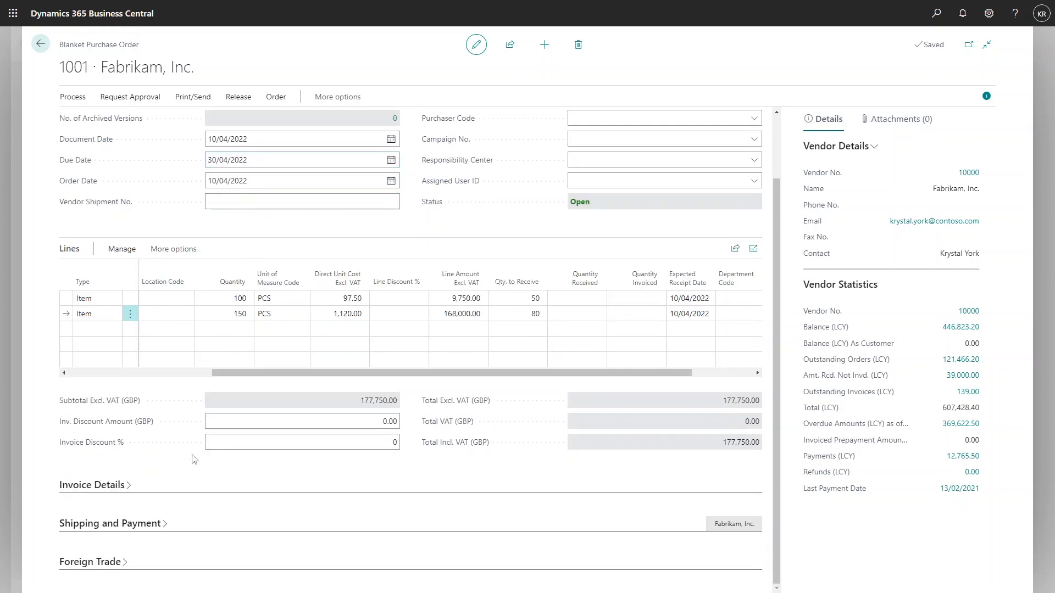
{"action": "left_click", "coordinate": [109, 485]}
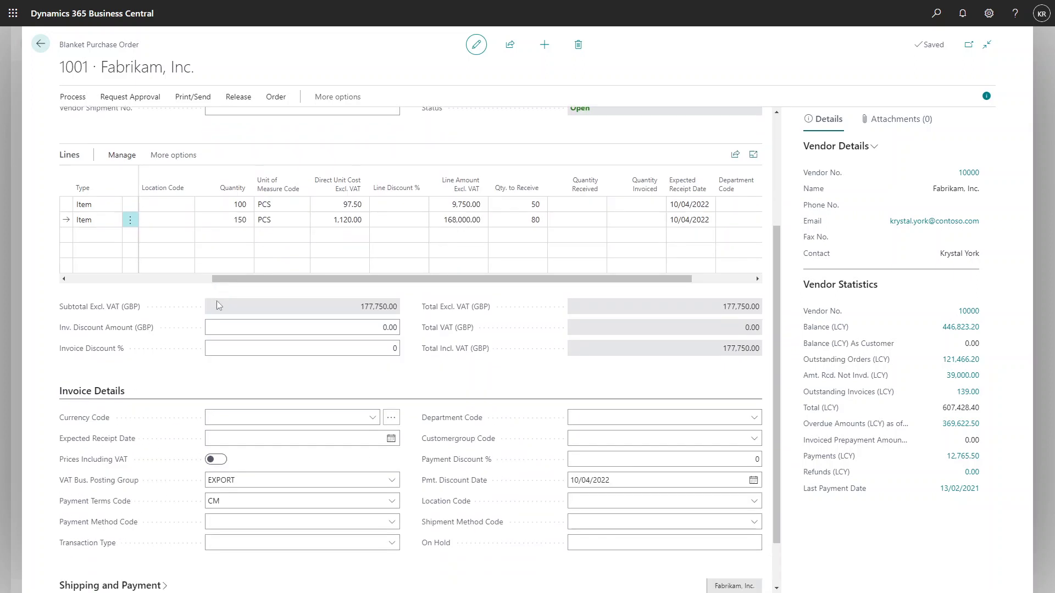
{"action": "mouse_move", "coordinate": [101, 445]}
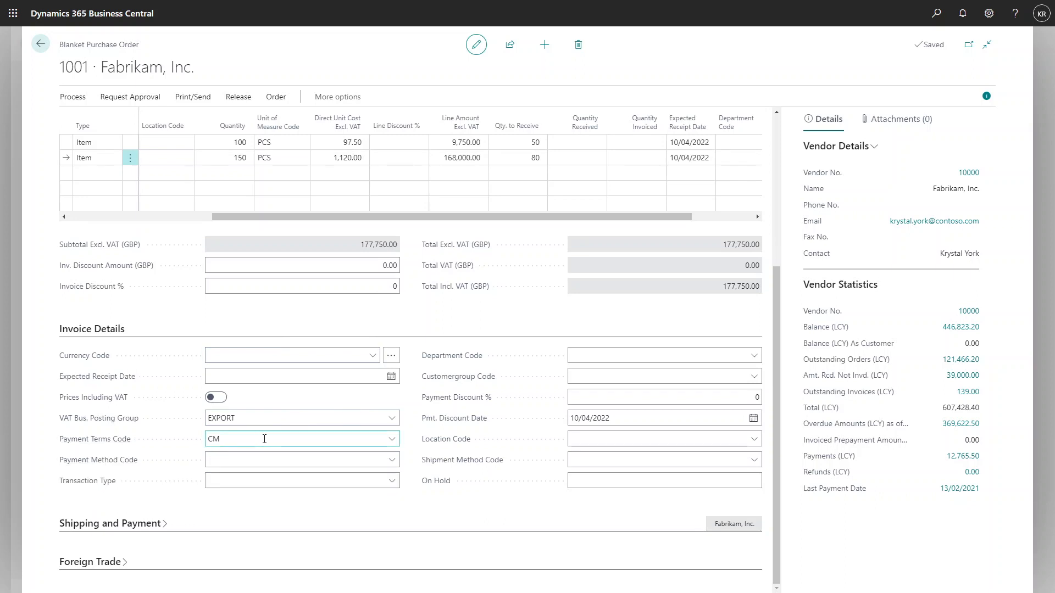
{"action": "scroll", "coordinate": [264, 439], "scroll_direction": "up", "scroll_amount": 4}
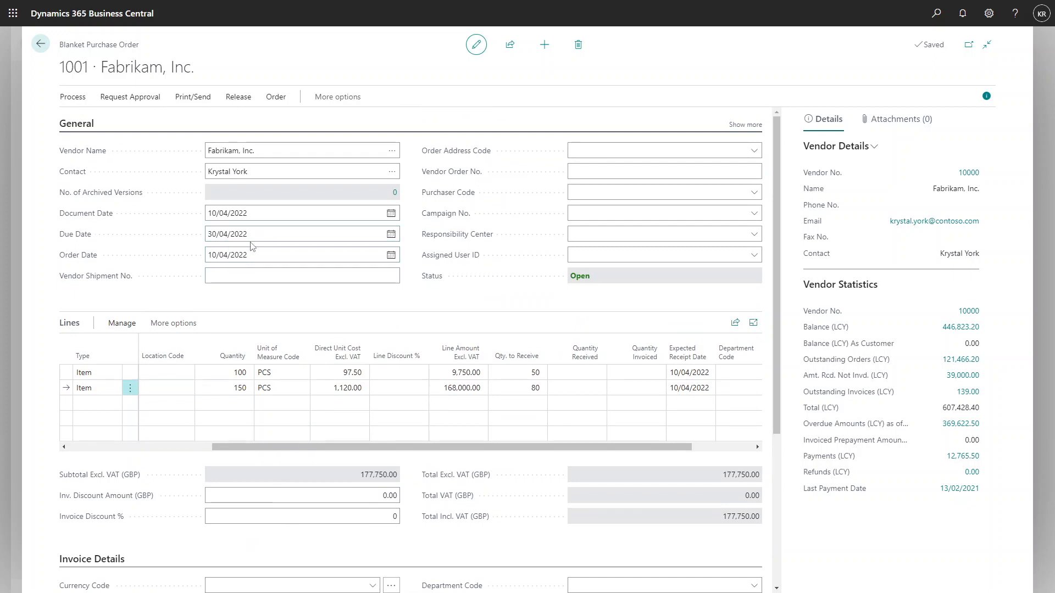
Make a purchase order from the blanket order and confirm its creation.
{"action": "left_click", "coordinate": [72, 97]}
{"action": "left_click", "coordinate": [81, 116]}
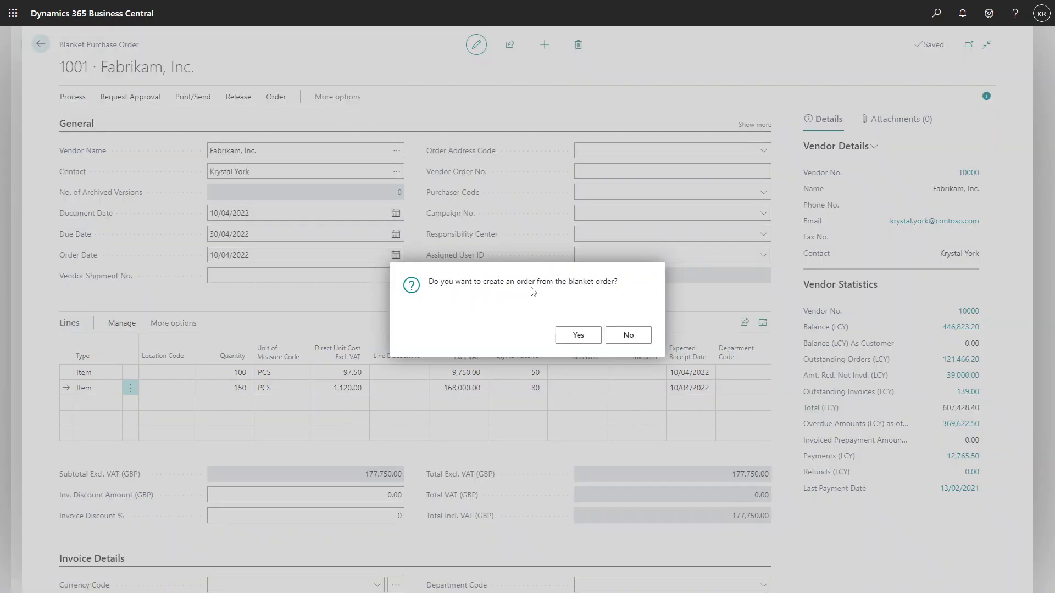
{"action": "left_click", "coordinate": [574, 333]}
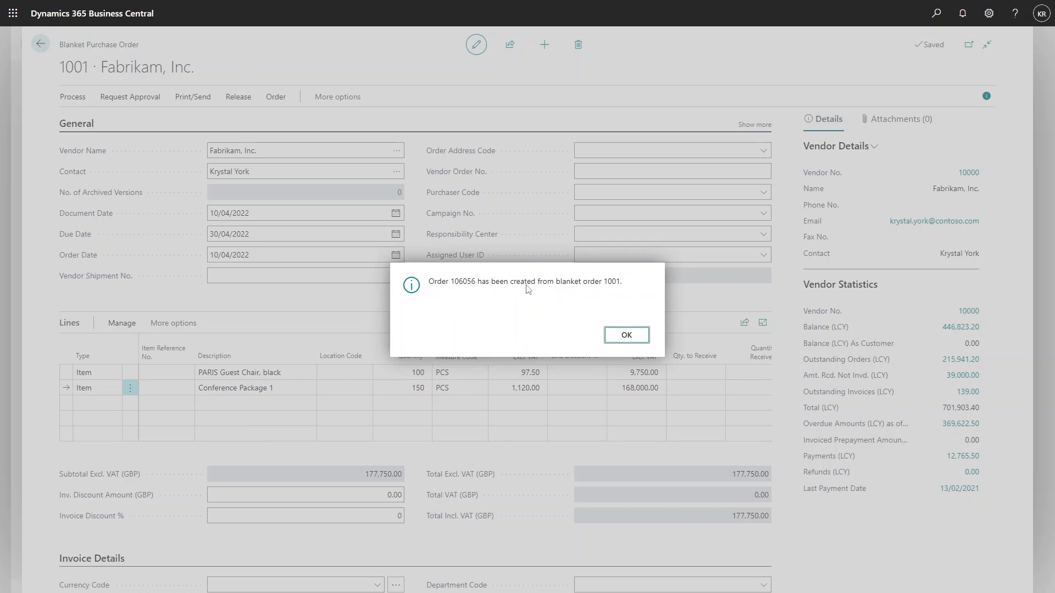
{"action": "left_click", "coordinate": [627, 337]}
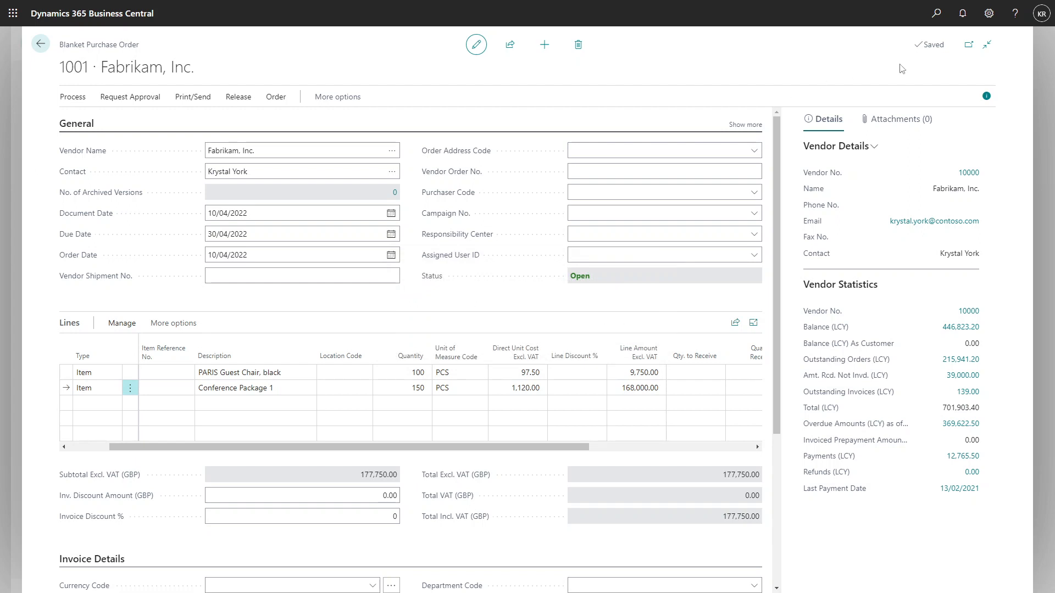
Search for "purchase order" and open the Purchase Orders list.
{"action": "left_click", "coordinate": [937, 13]}
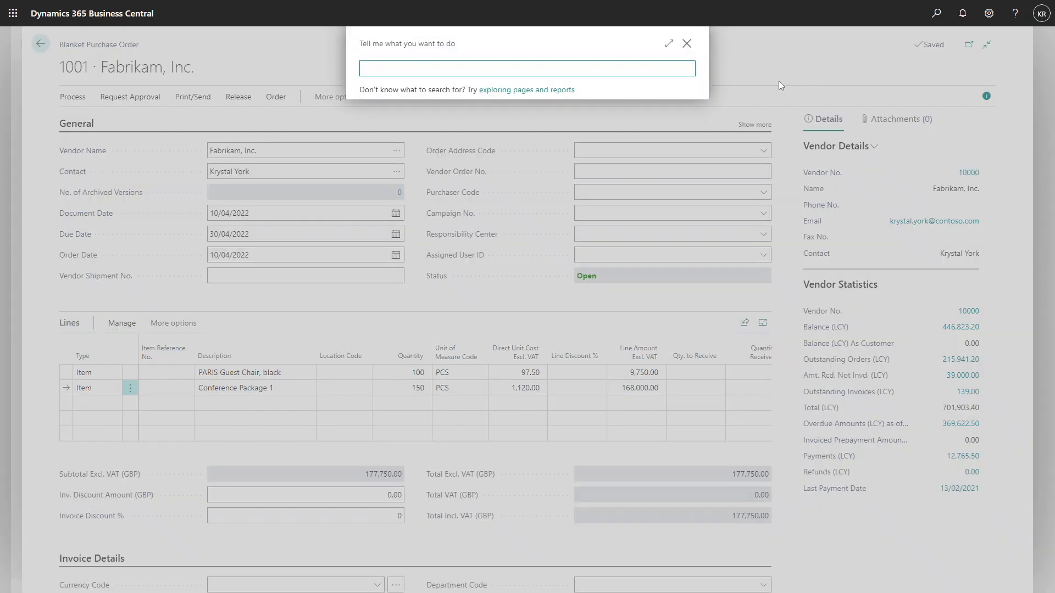
{"action": "type", "text": "purchase order"}
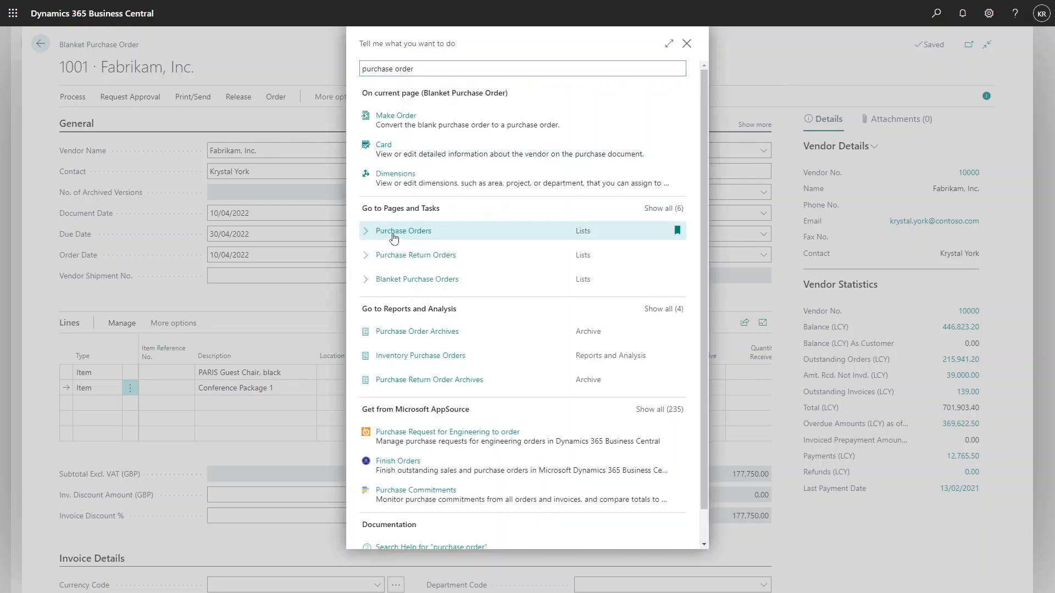
{"action": "left_click", "coordinate": [393, 235]}
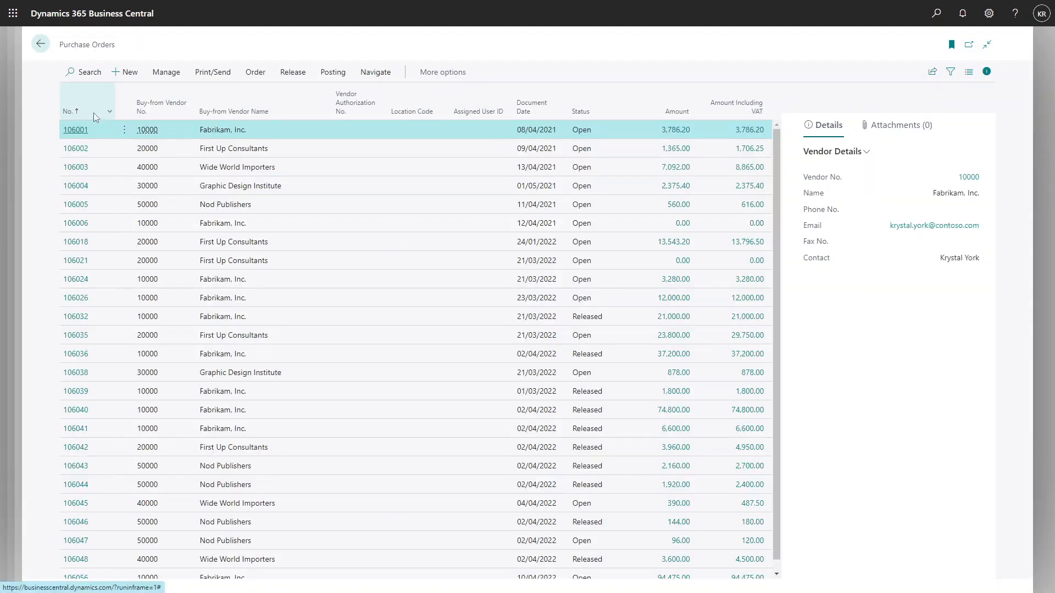
Sort the purchase orders by number in descending order and open the newly created Fabrikam, Inc. order.
{"action": "left_click", "coordinate": [109, 113]}
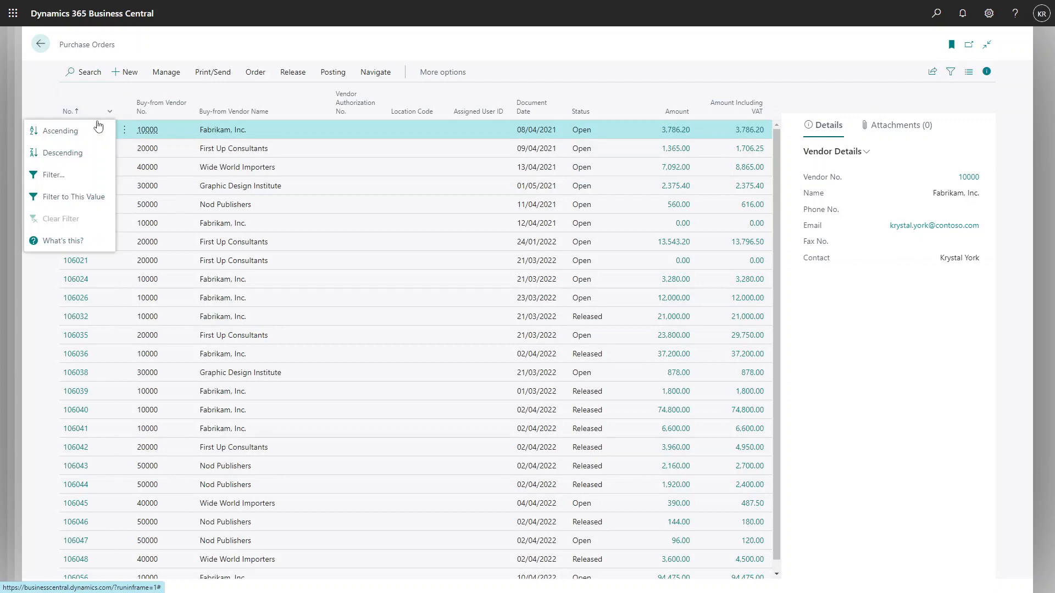
{"action": "left_click", "coordinate": [61, 153]}
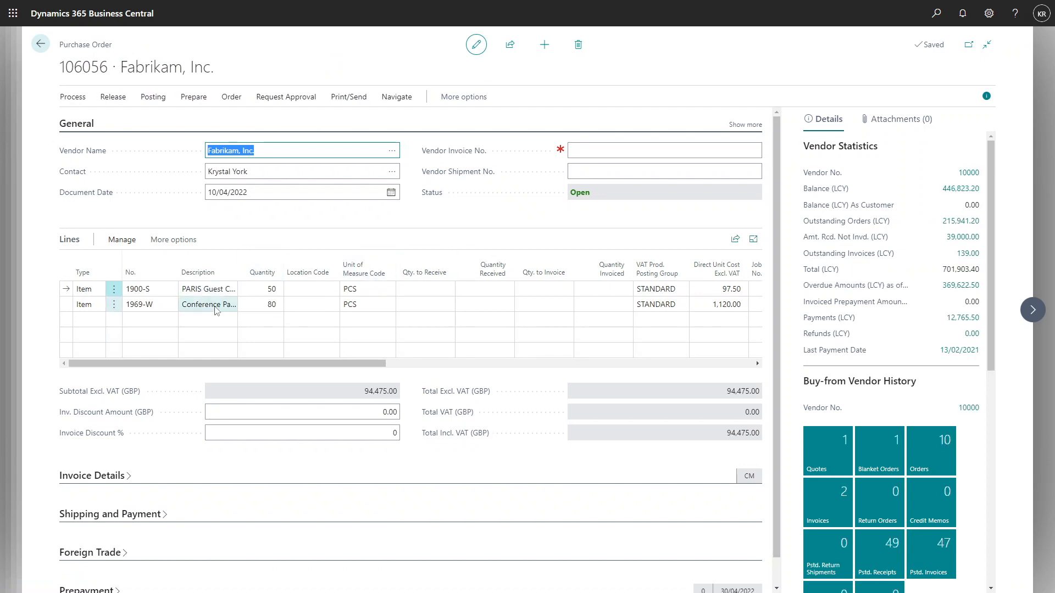
{"action": "mouse_move", "coordinate": [279, 367]}
{"action": "left_mouse_down"}
{"action": "mouse_move", "coordinate": [484, 367]}
{"action": "mouse_move", "coordinate": [268, 367]}
{"action": "left_mouse_up"}
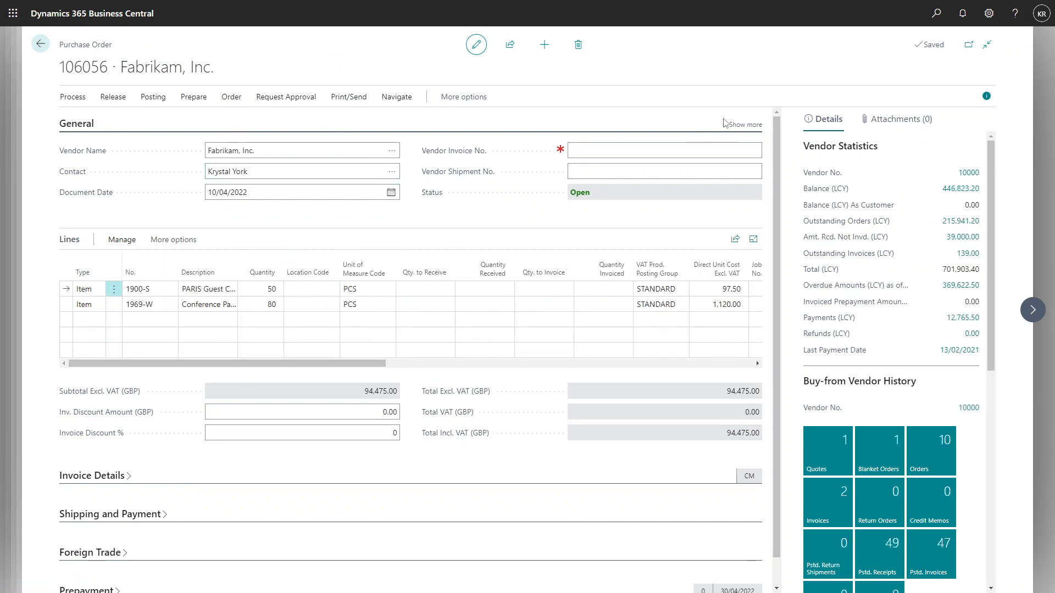
Show the additional General fields of the purchase order and hide the vendor details pane.
{"action": "left_click", "coordinate": [745, 125]}
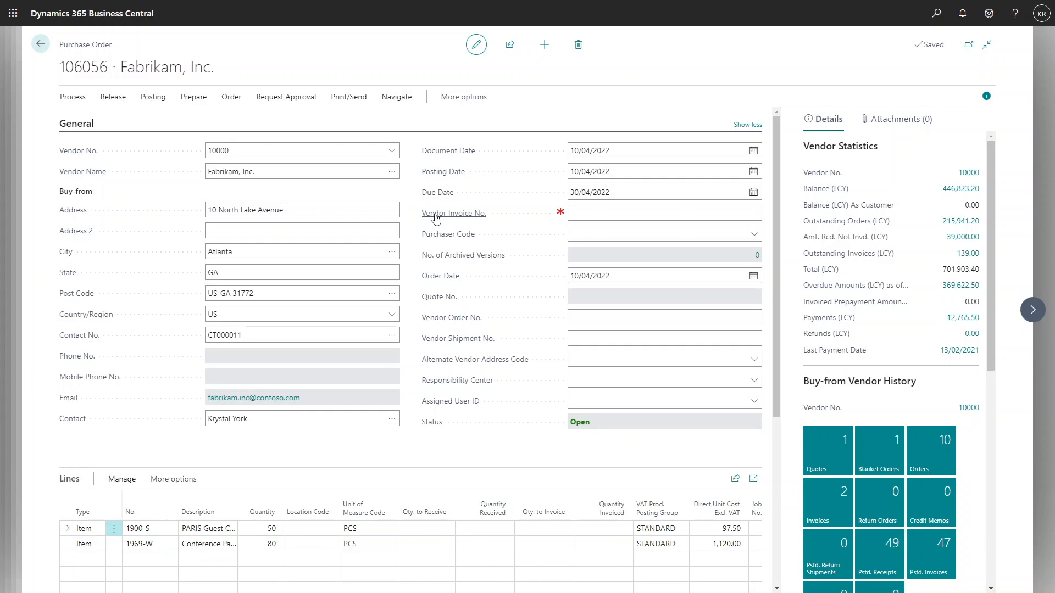
{"action": "left_click", "coordinate": [986, 98]}
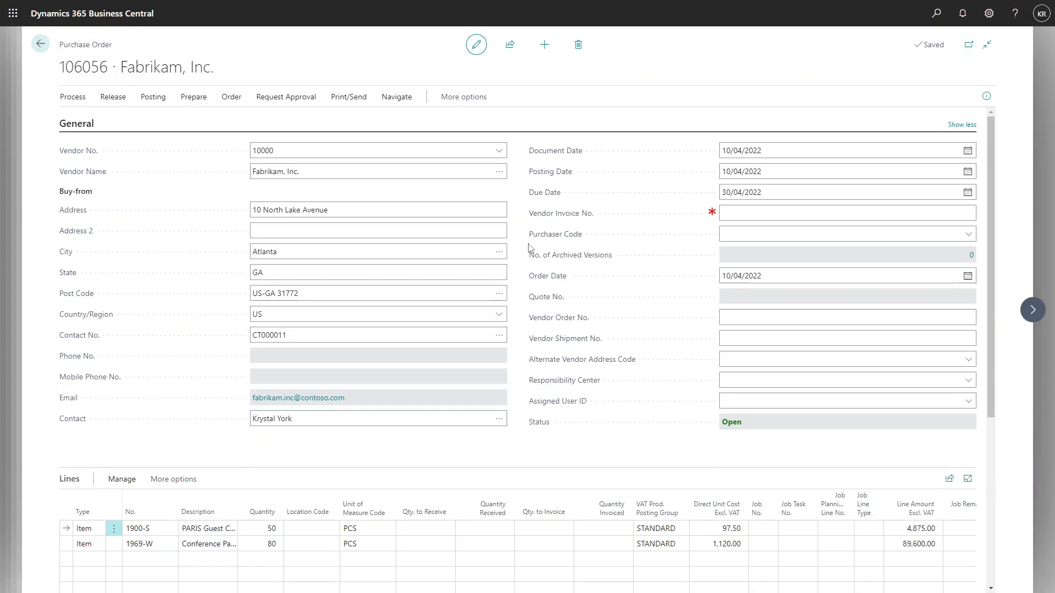
{"action": "scroll", "coordinate": [529, 247], "scroll_direction": "down", "scroll_amount": 5}
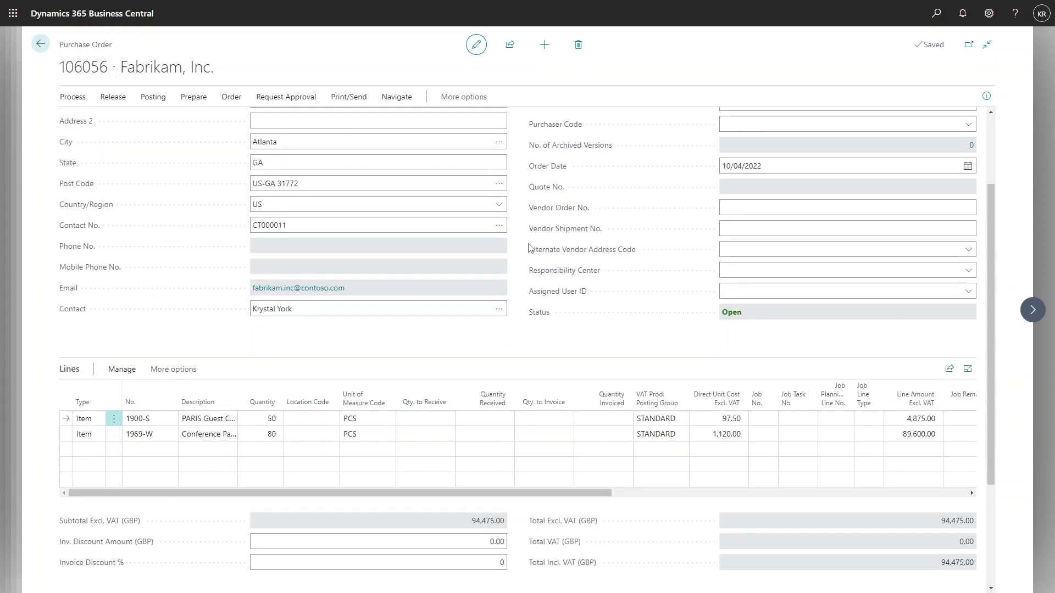
{"action": "scroll", "coordinate": [529, 248], "scroll_direction": "up", "scroll_amount": 5}
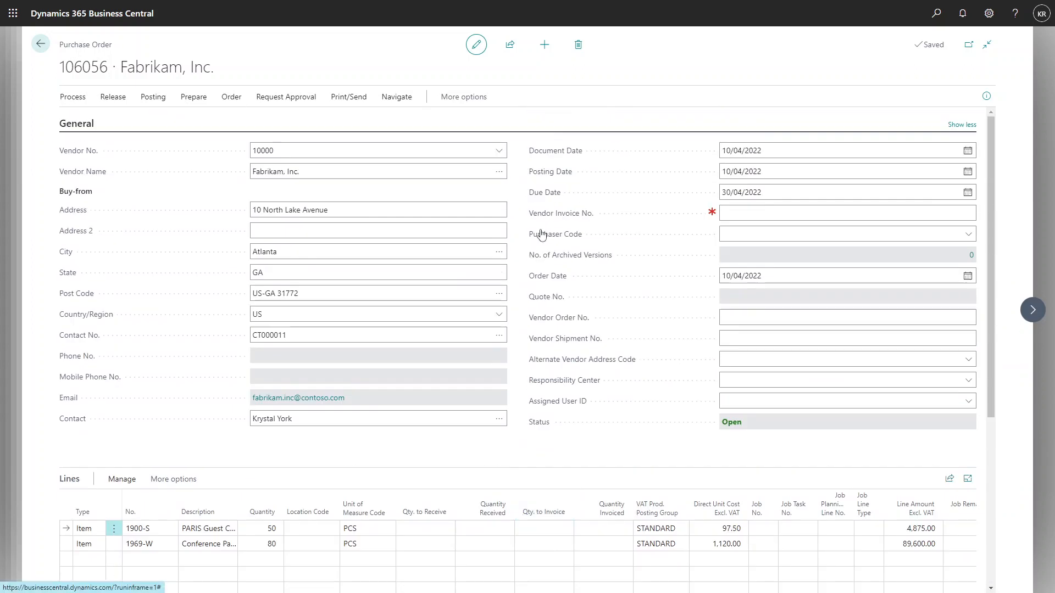
Set the purchase order's Vendor Invoice No. to VEND142536.
{"action": "left_click", "coordinate": [739, 213]}
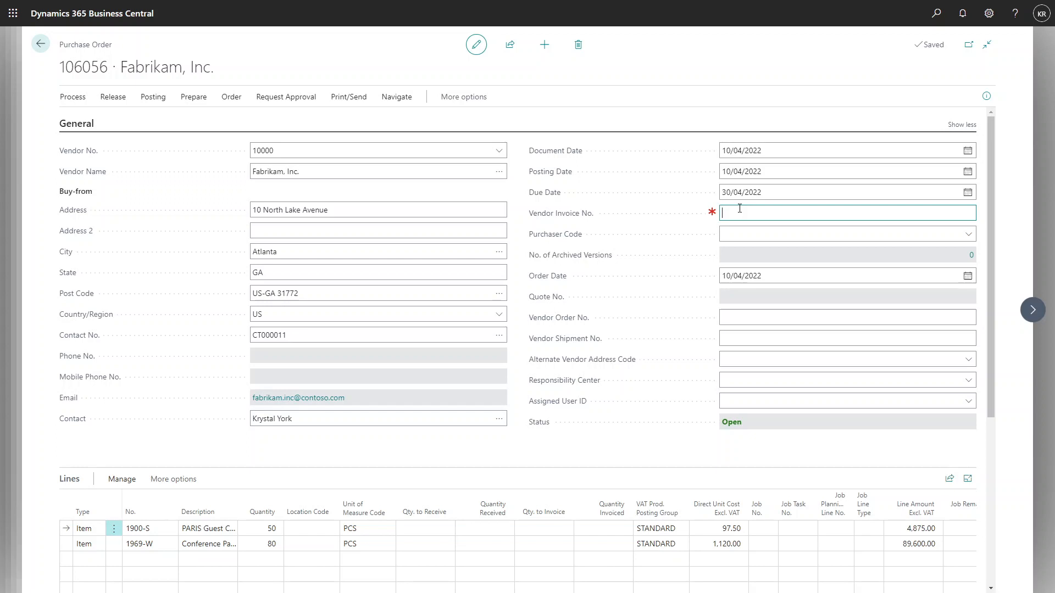
{"action": "type", "text": "vend14253"}
{"action": "left_click", "coordinate": [740, 139]}
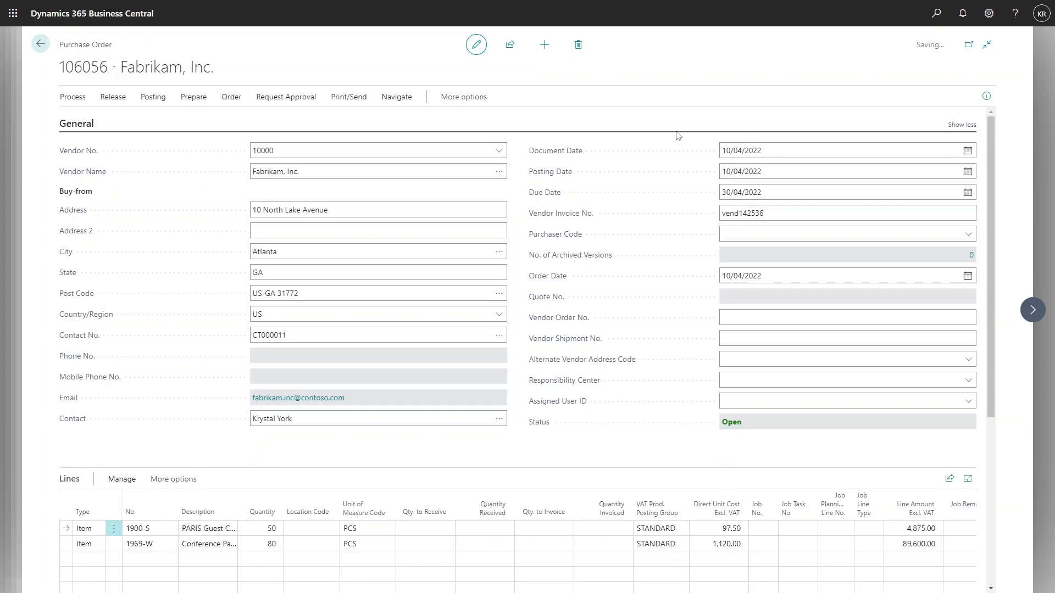
Try to post the Fabrikam, Inc. purchase order.
{"action": "left_click", "coordinate": [146, 98]}
{"action": "left_click", "coordinate": [87, 119]}
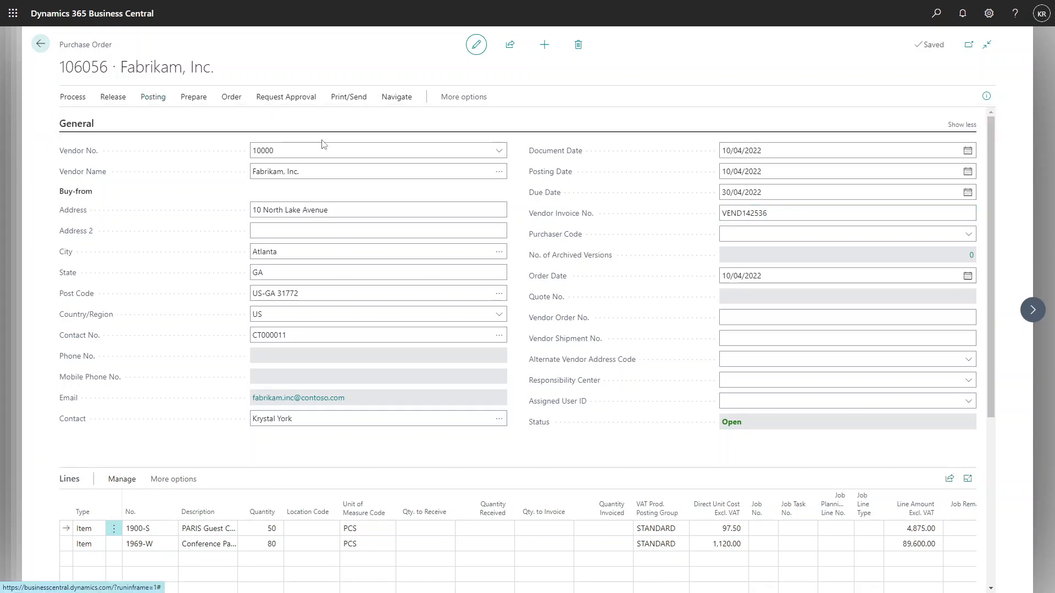
{"action": "left_click", "coordinate": [573, 342]}
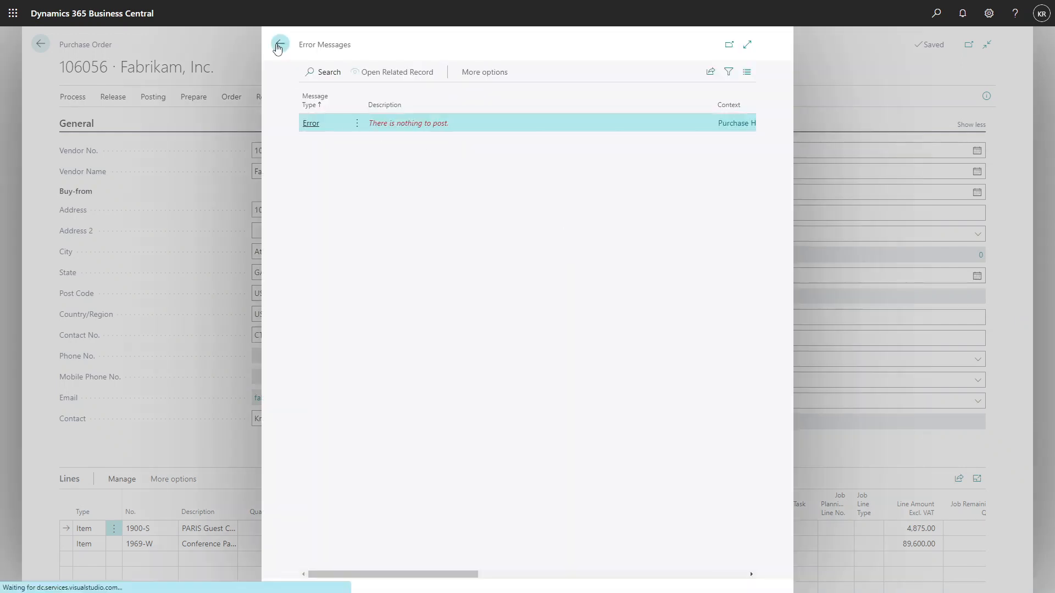
{"action": "left_click", "coordinate": [280, 43]}
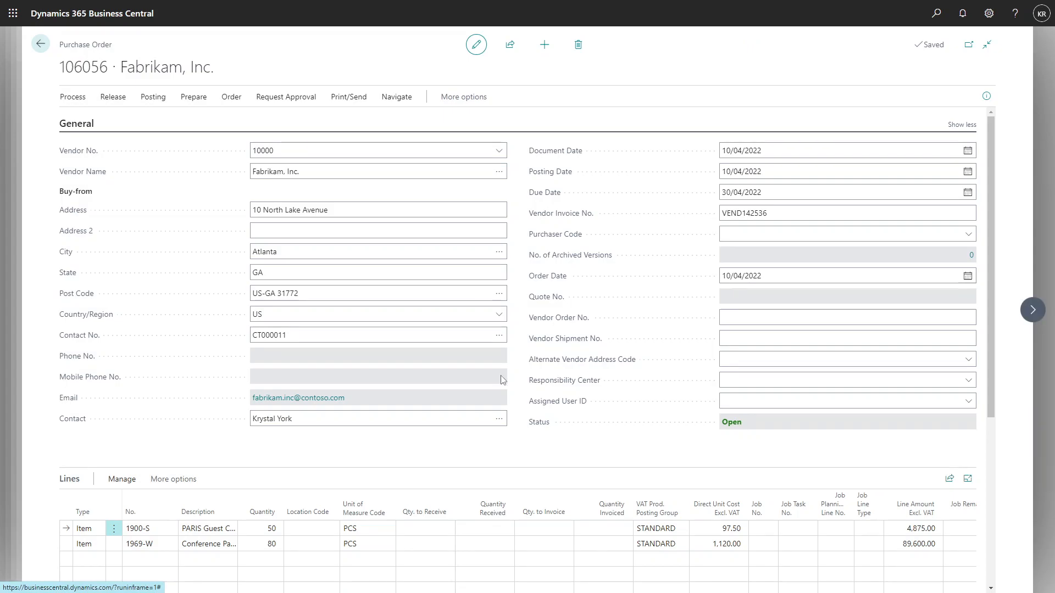
Set the purchase order's quantity to receive to 50 on the 1900-S line and 80 on the 1969-W line.
{"action": "scroll", "coordinate": [502, 380], "scroll_direction": "down", "scroll_amount": 2}
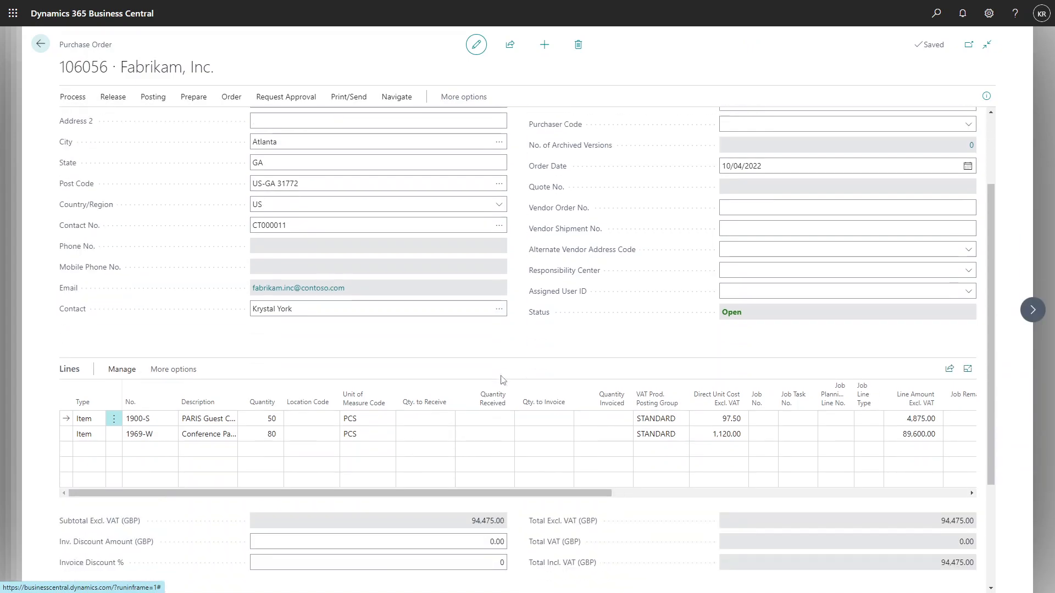
{"action": "scroll", "coordinate": [501, 380], "scroll_direction": "up", "scroll_amount": 2}
{"action": "scroll", "coordinate": [501, 380], "scroll_direction": "down", "scroll_amount": 2}
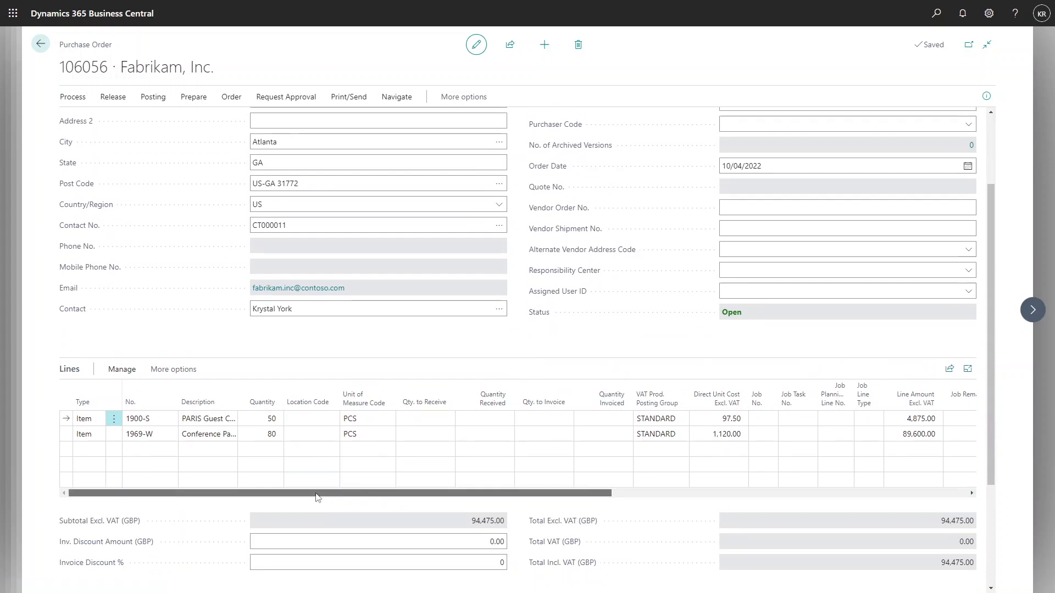
{"action": "left_click", "coordinate": [435, 423]}
{"action": "type", "text": "80"}
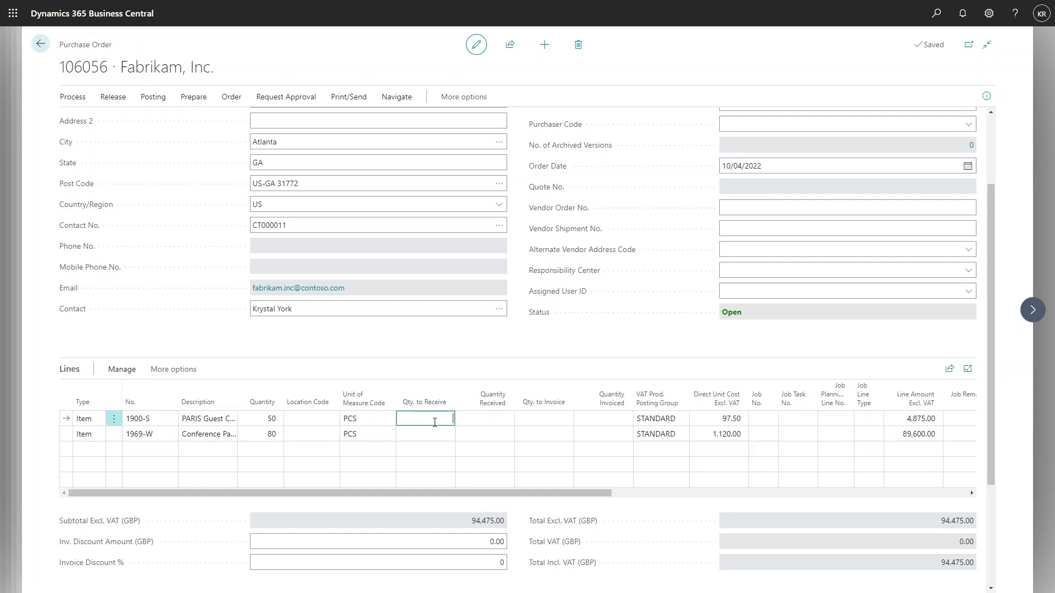
{"action": "left_click", "coordinate": [437, 433]}
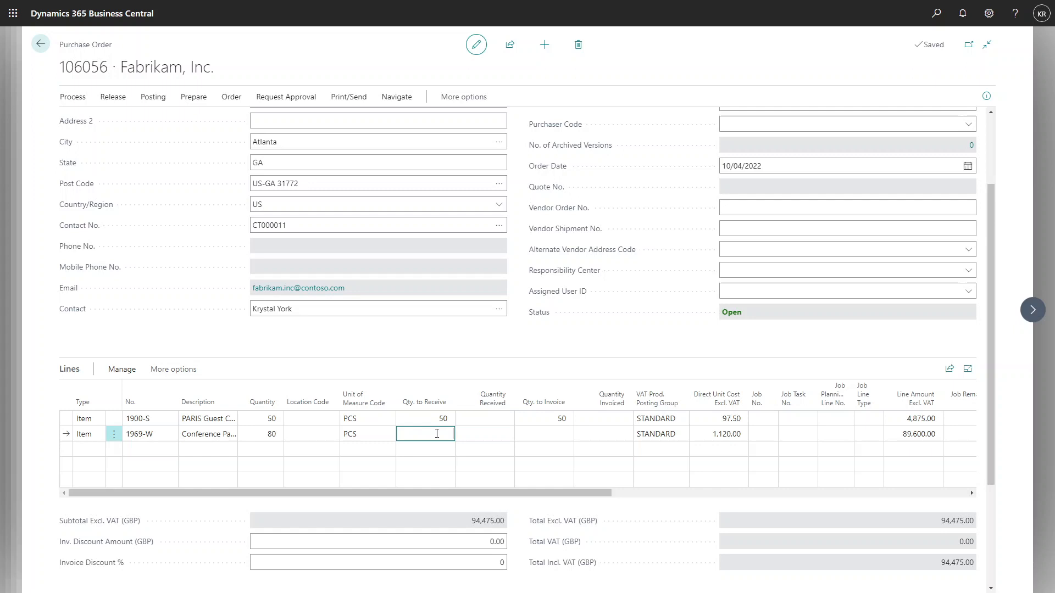
{"action": "left_click", "coordinate": [515, 364]}
Post the purchase order with its entered receipt quantities and confirm the posting.
{"action": "scroll", "coordinate": [526, 352], "scroll_direction": "up", "scroll_amount": 2}
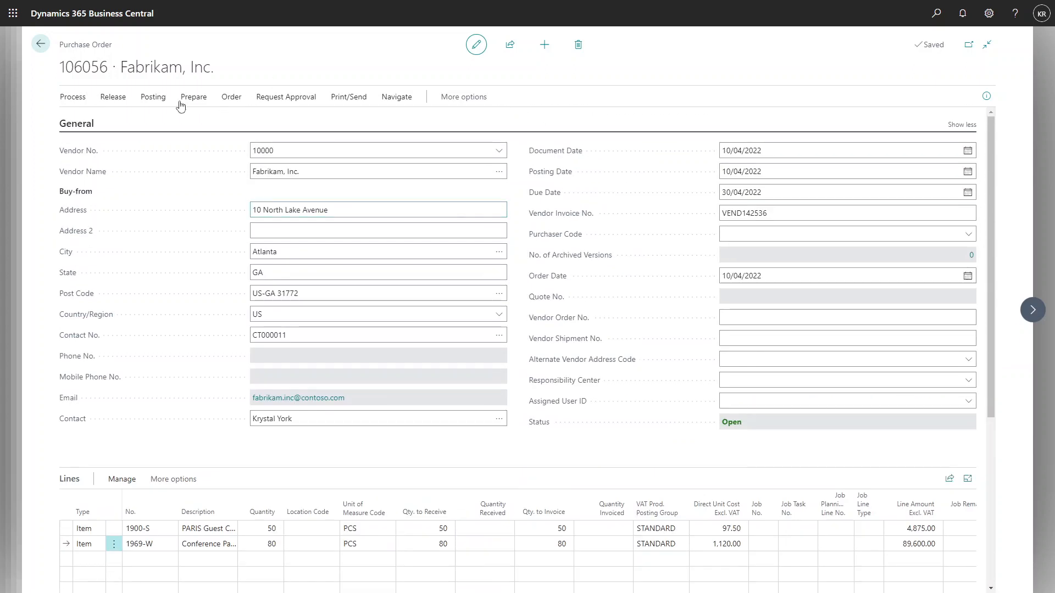
{"action": "left_click", "coordinate": [153, 97]}
{"action": "left_click", "coordinate": [82, 120]}
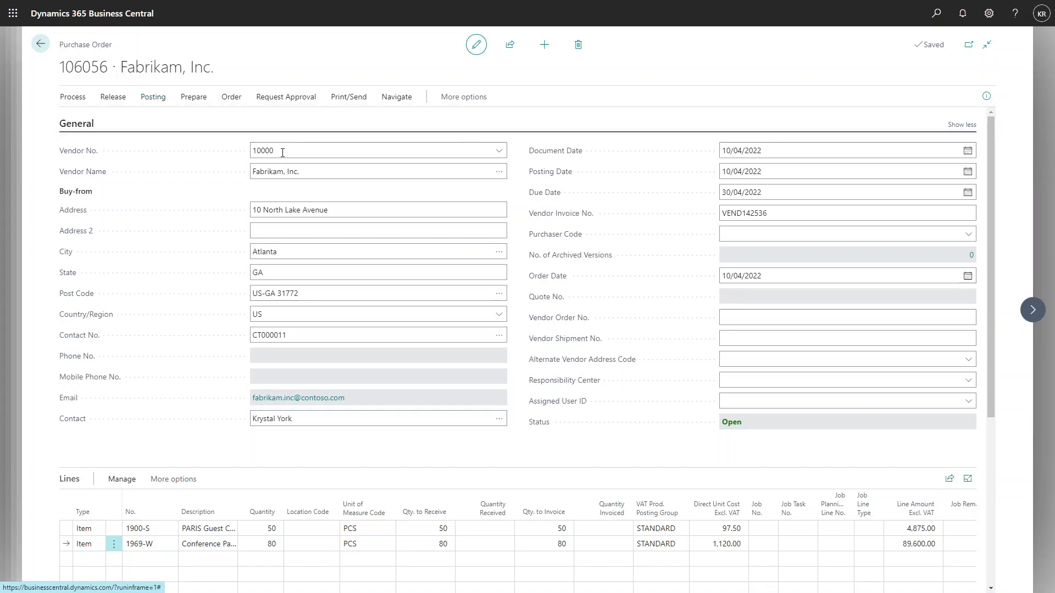
{"action": "left_click", "coordinate": [579, 345]}
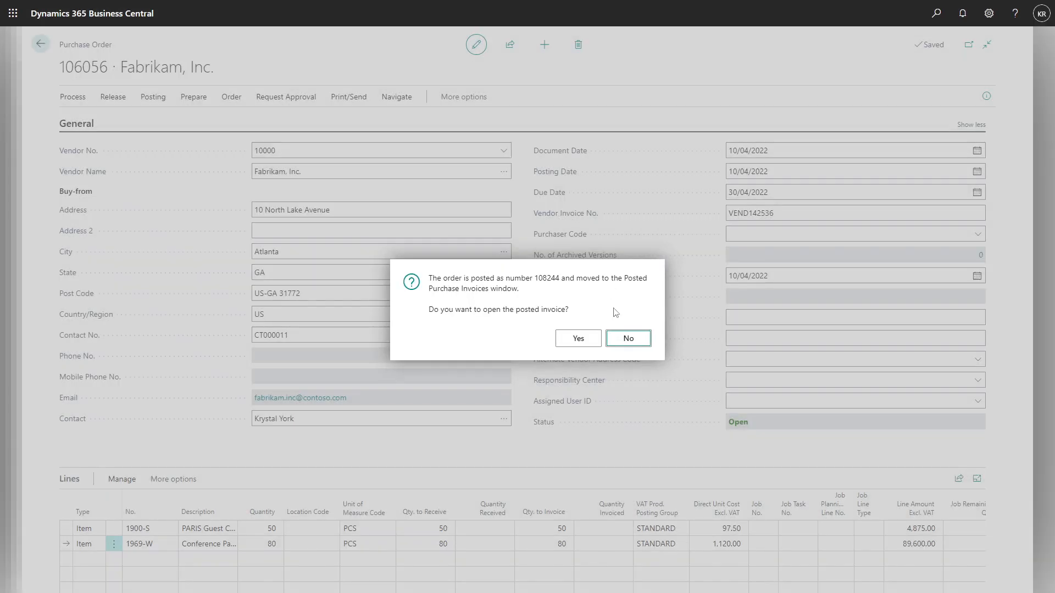
Decline opening the posted invoice and return to the Fabrikam, Inc. blanket purchase order.
{"action": "left_click", "coordinate": [626, 339]}
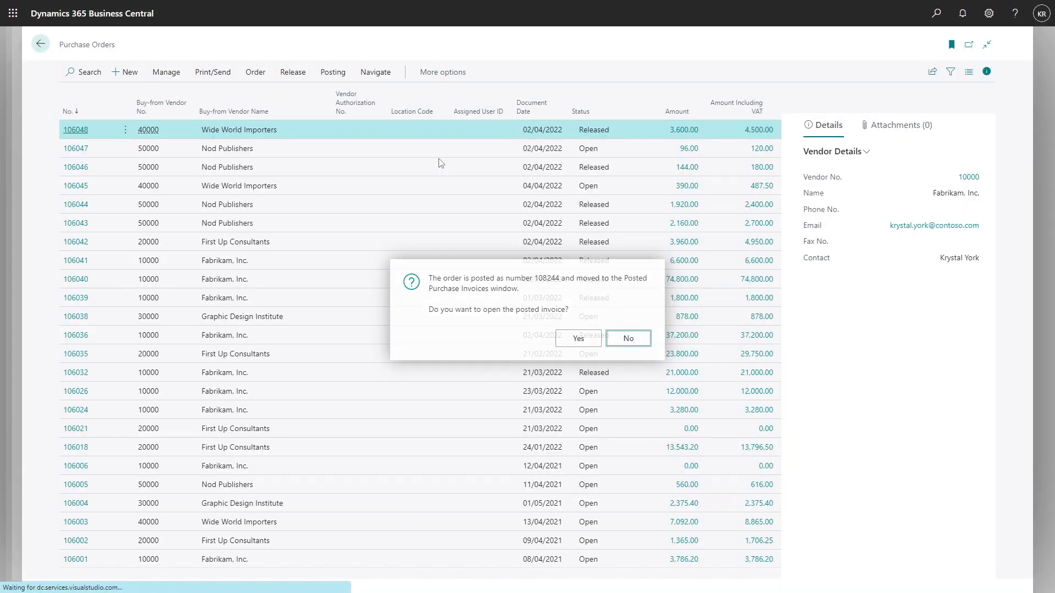
{"action": "left_click", "coordinate": [42, 44]}
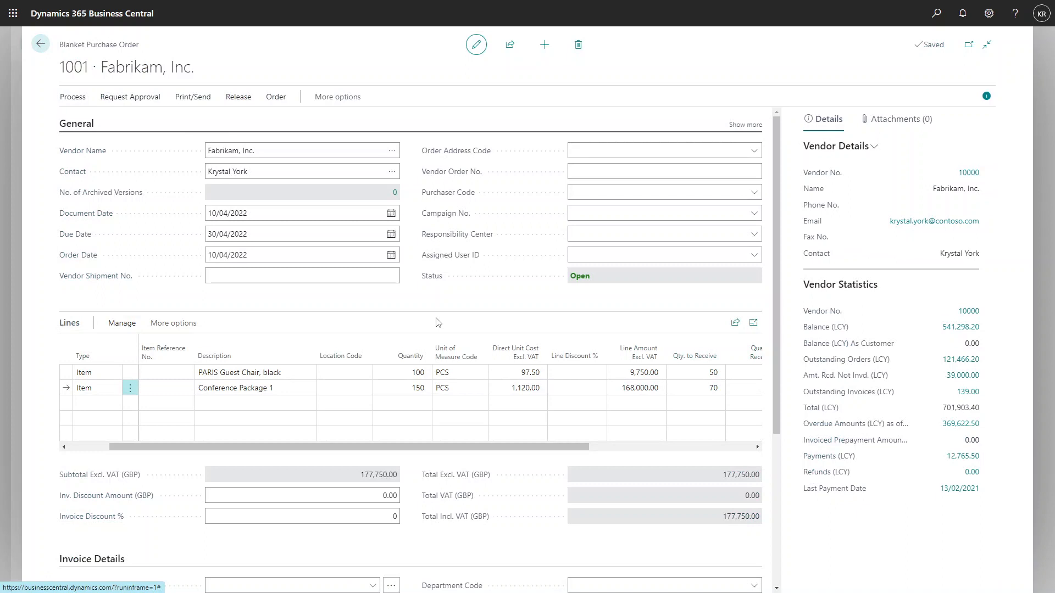
Review the received, invoiced and remaining quantities to receive on both blanket order lines, and return to the blanket purchase orders list.
{"action": "left_click_drag", "start_coordinate": [408, 447], "coordinate": [524, 457]}
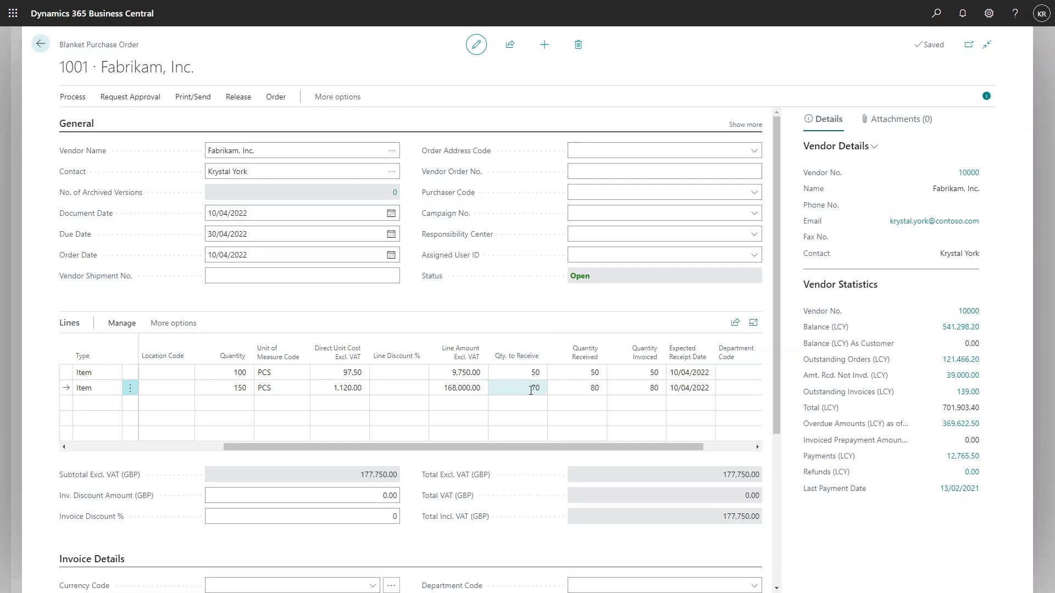
{"action": "left_click", "coordinate": [527, 374]}
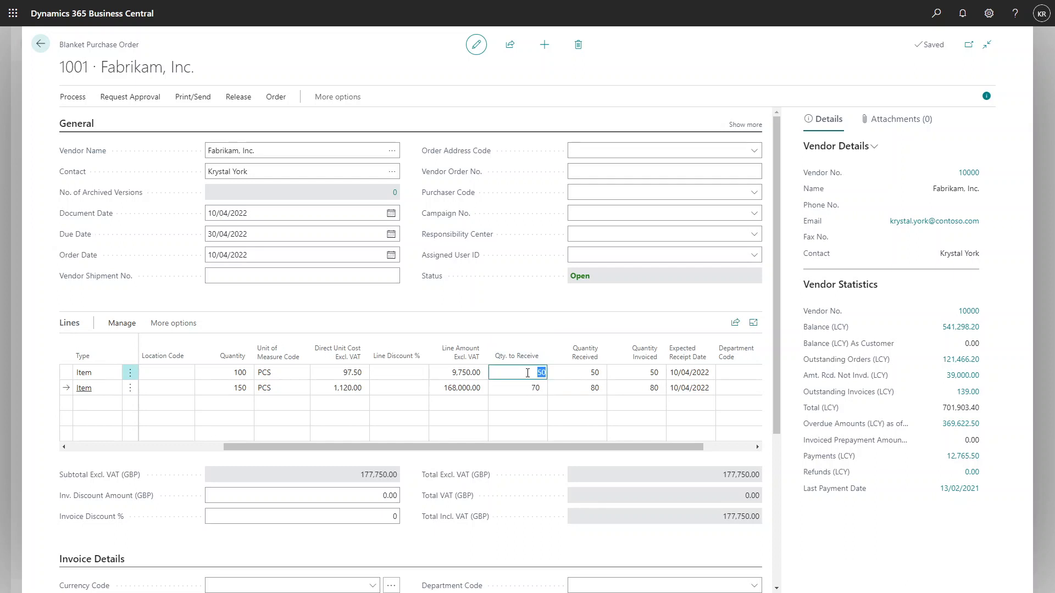
{"action": "left_click", "coordinate": [524, 388]}
{"action": "left_click", "coordinate": [522, 373]}
{"action": "left_click", "coordinate": [525, 388]}
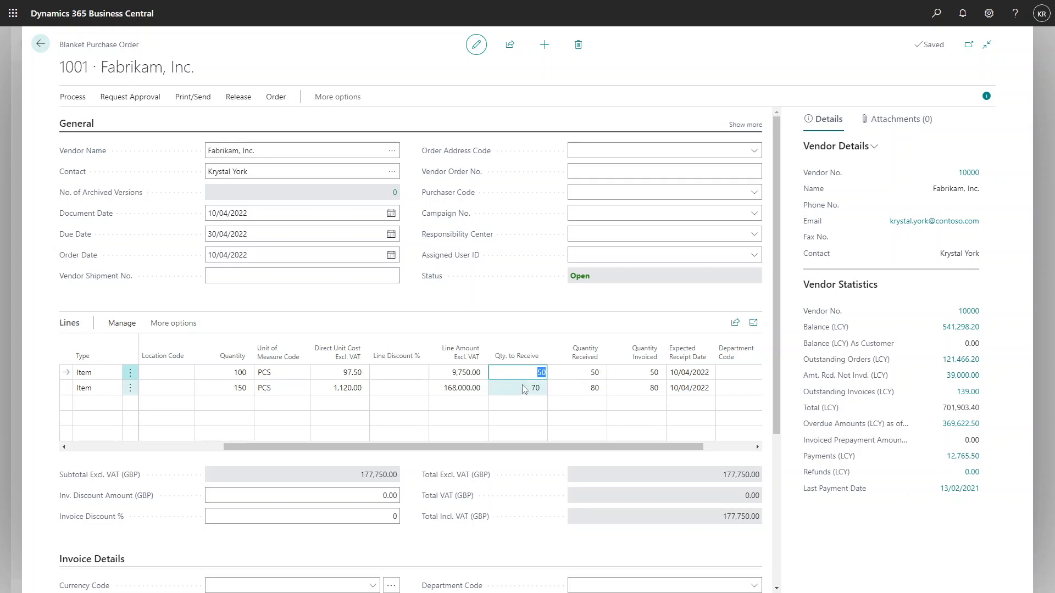
{"action": "left_click", "coordinate": [526, 322]}
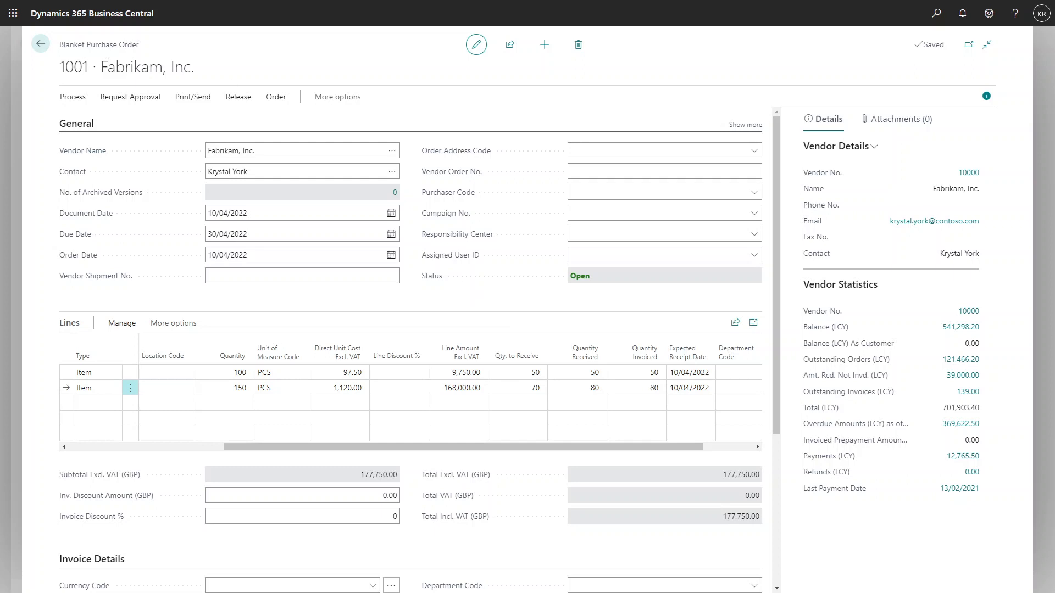
{"action": "left_click", "coordinate": [39, 46]}
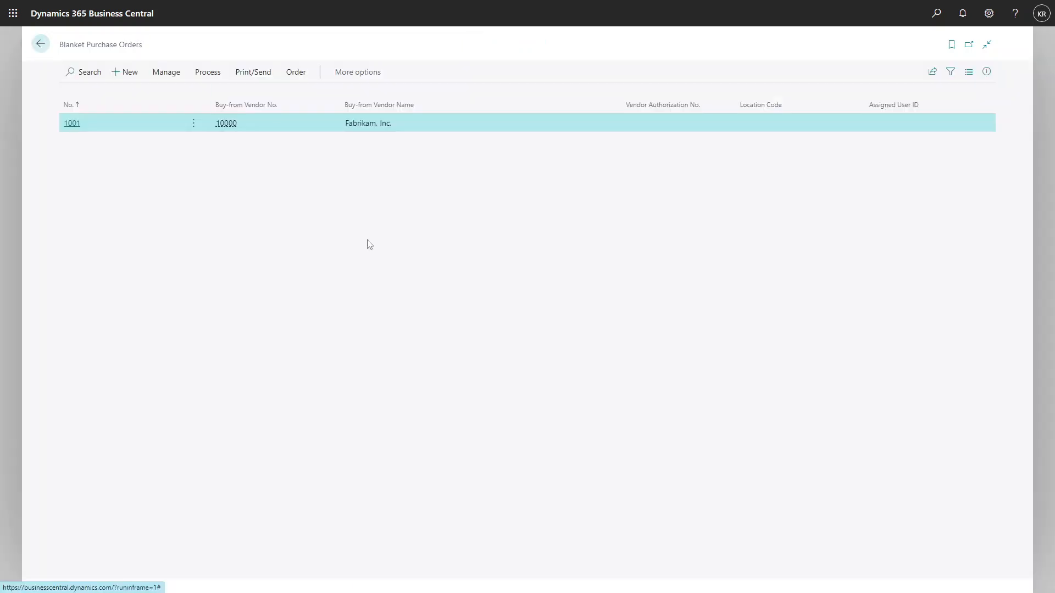